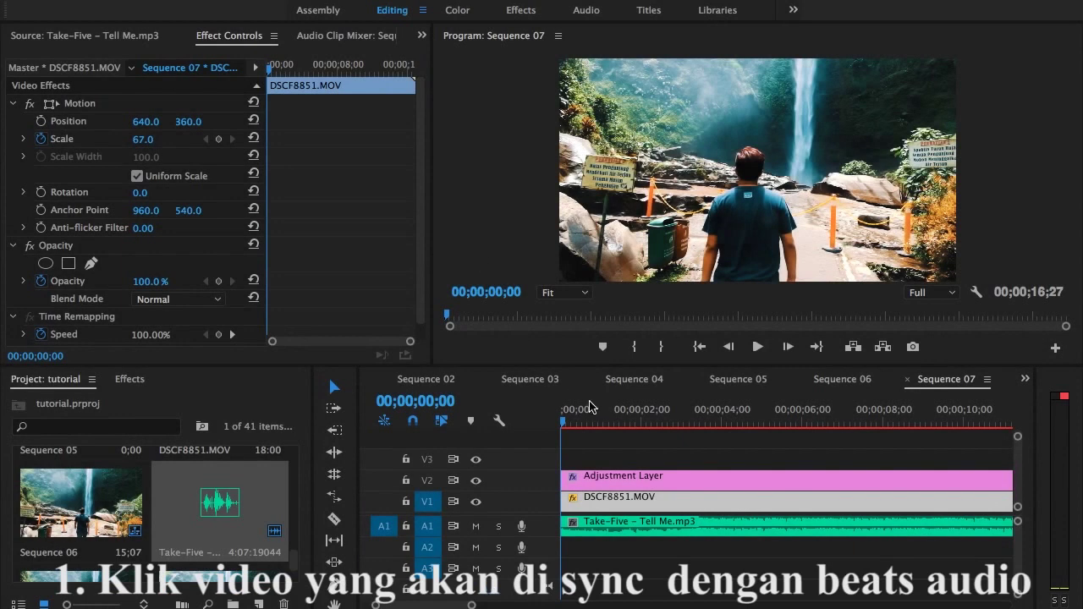
Play Sequence 07 around the two-to-three-second mark to hear where the music beat falls
click(598, 448)
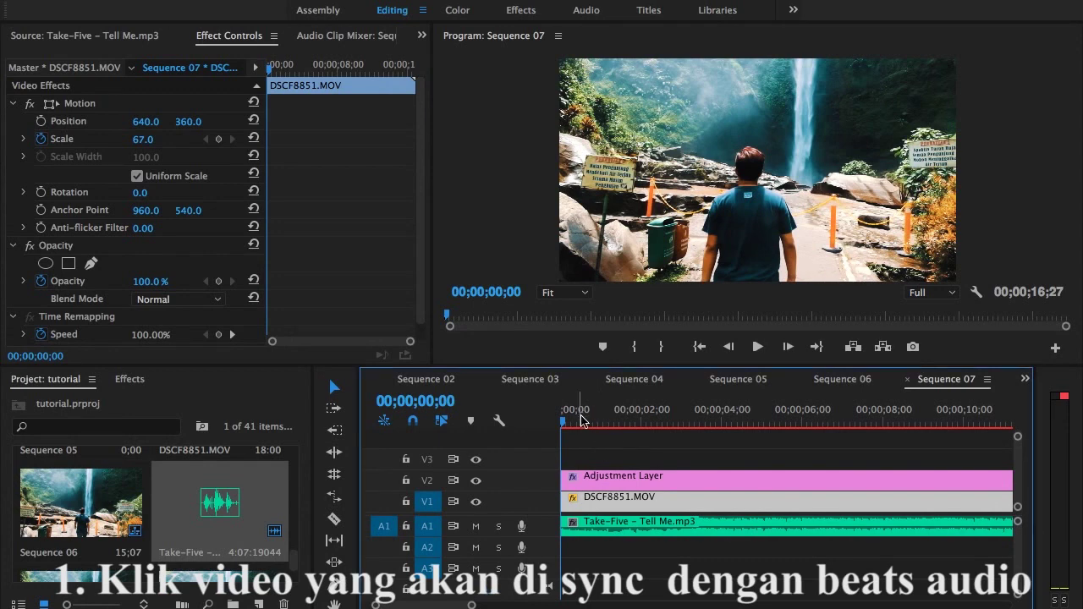
key(space)
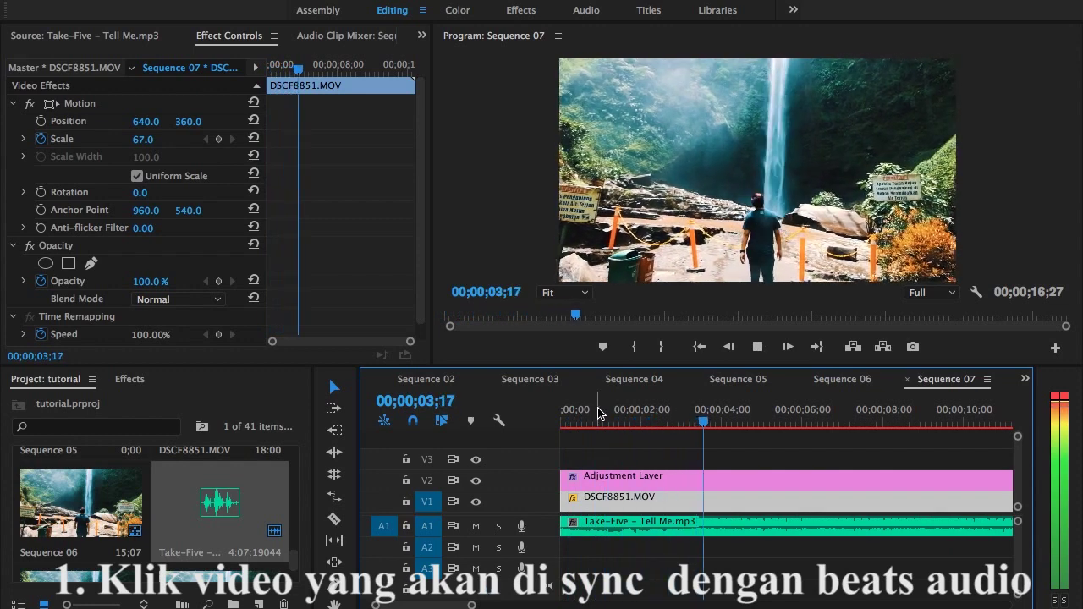
key(space)
click(659, 423)
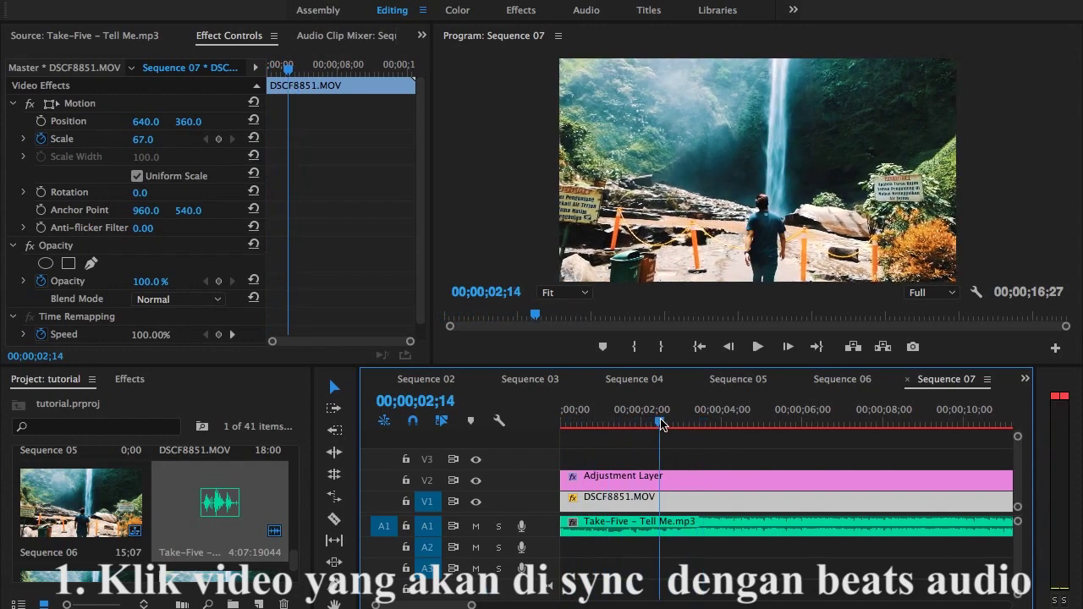
key(space)
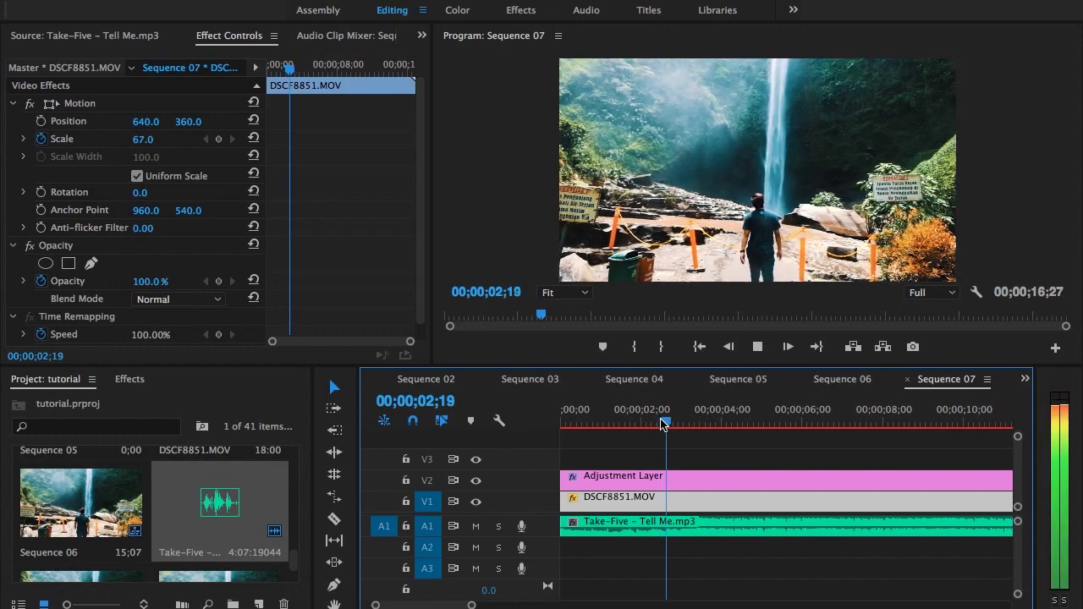
click(663, 423)
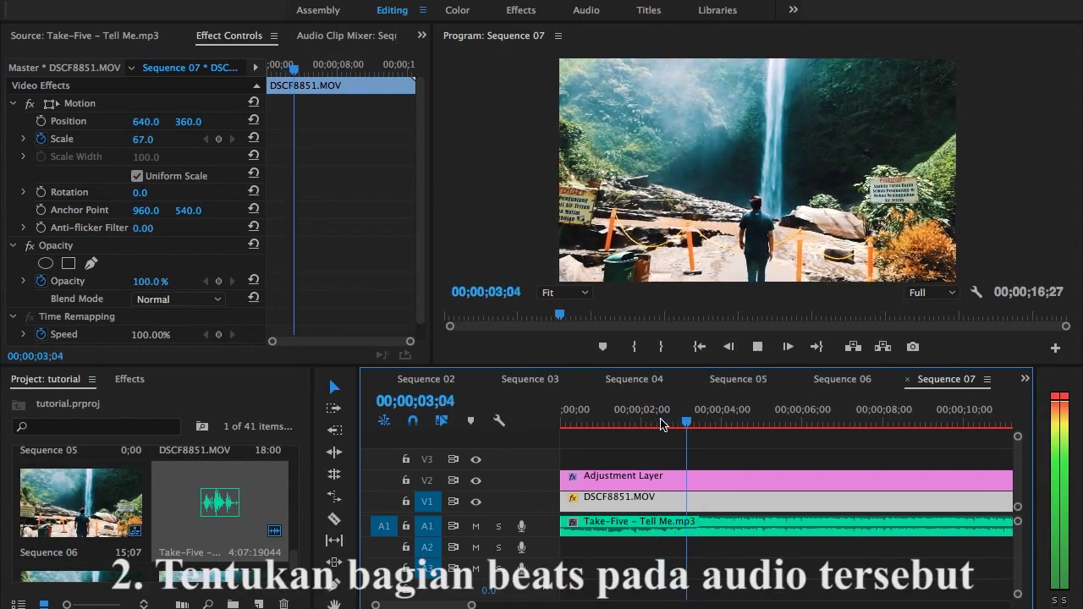
click(659, 423)
key(space)
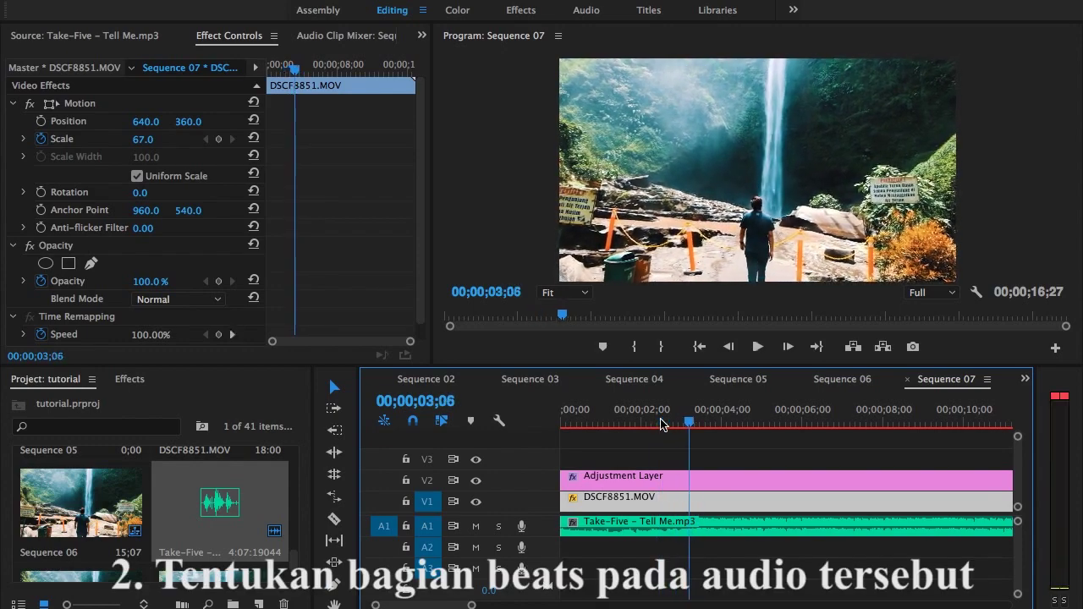
Zoom the timeline in, replay the beat, and park the playhead on it at 02;28
drag(472, 604, 456, 604)
click(756, 423)
key(space)
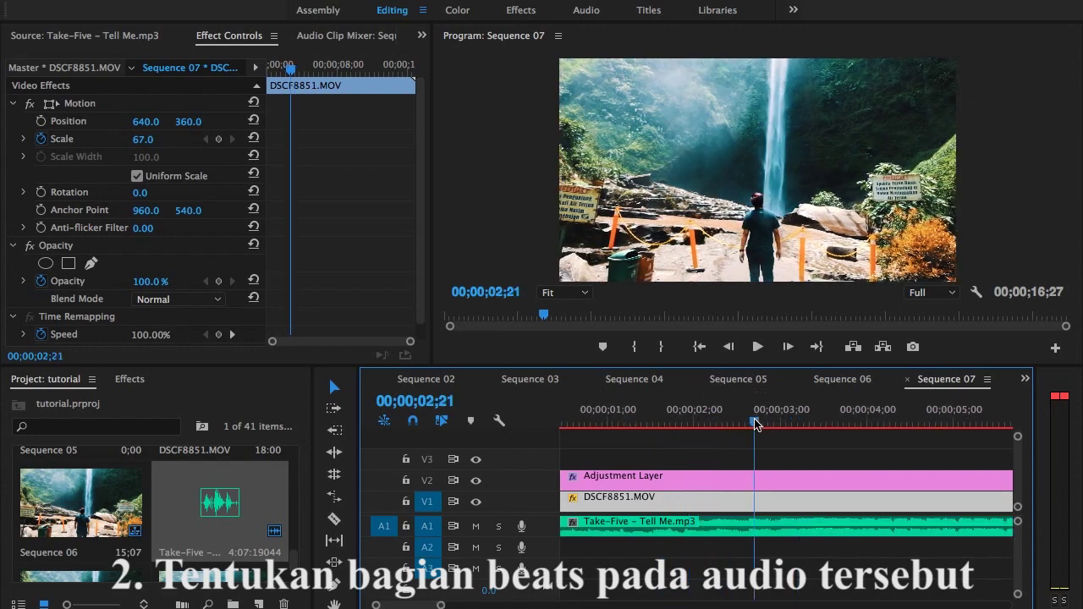
click(756, 423)
click(755, 423)
key(space)
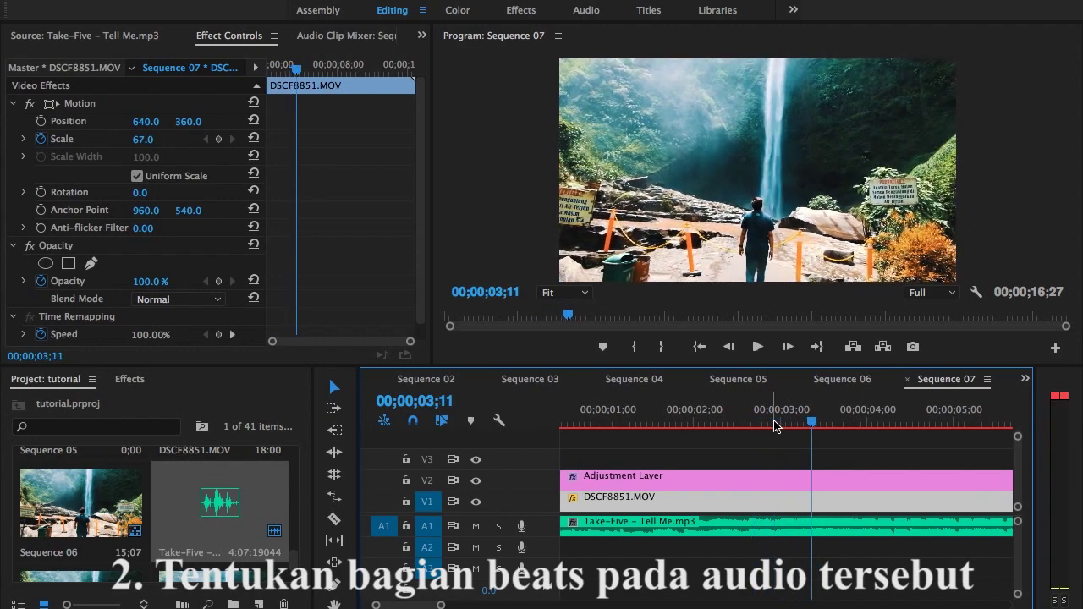
click(773, 423)
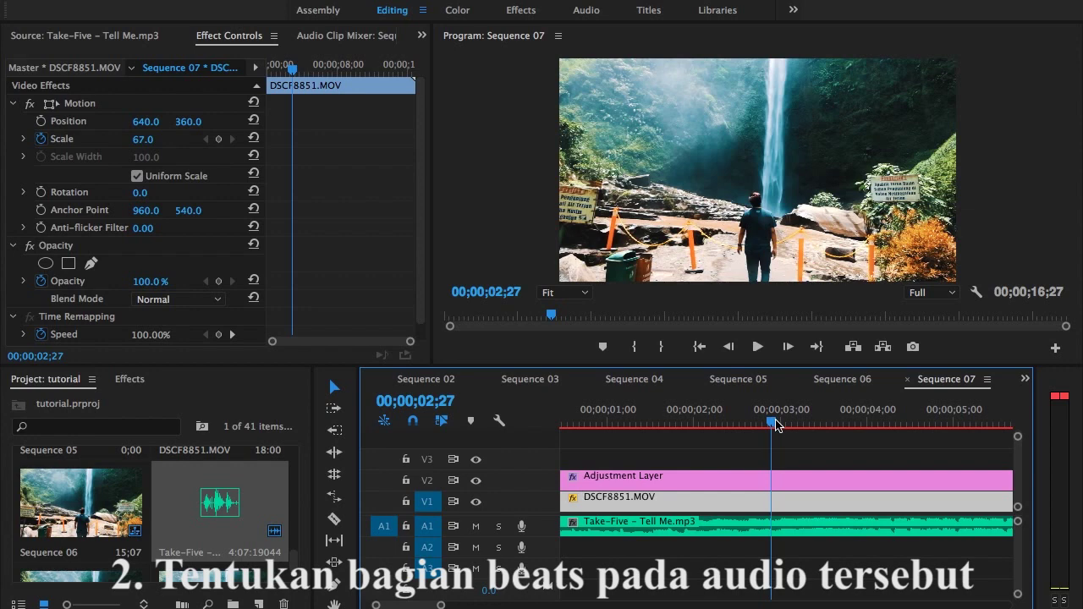
key(space)
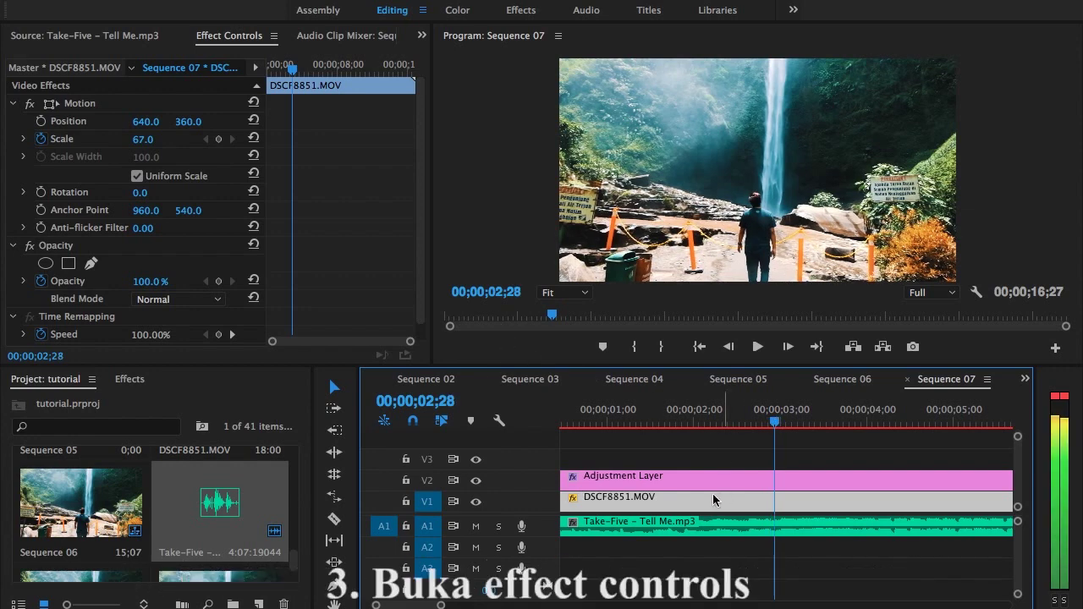
Keyframe the waterfall clip's Scale at 67 on the beat and at 100 at 03;00
click(42, 141)
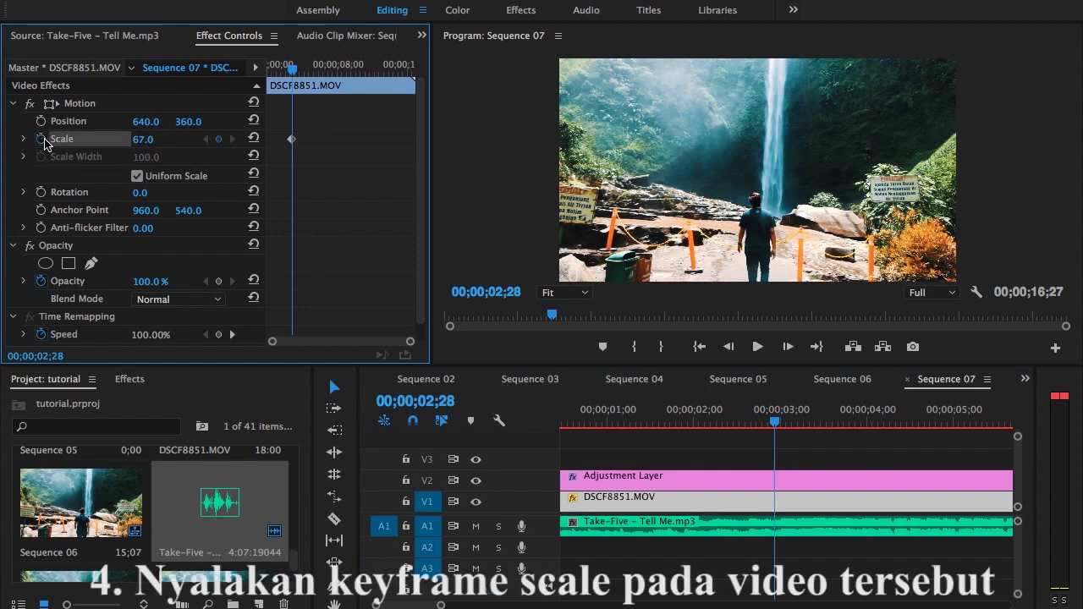
key(Right)
key(Right)
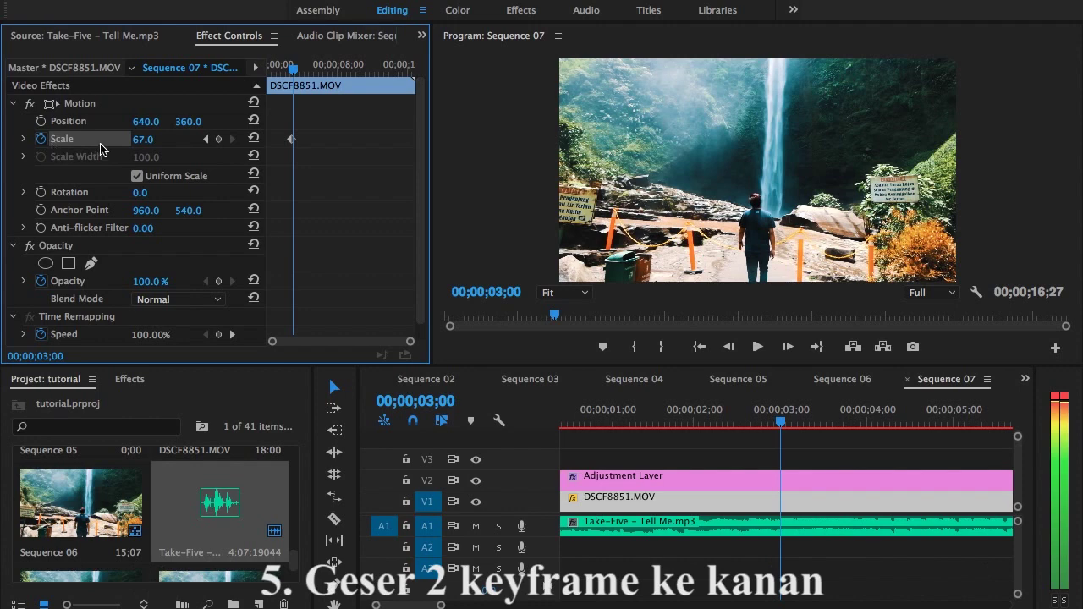
click(142, 139)
text(100)
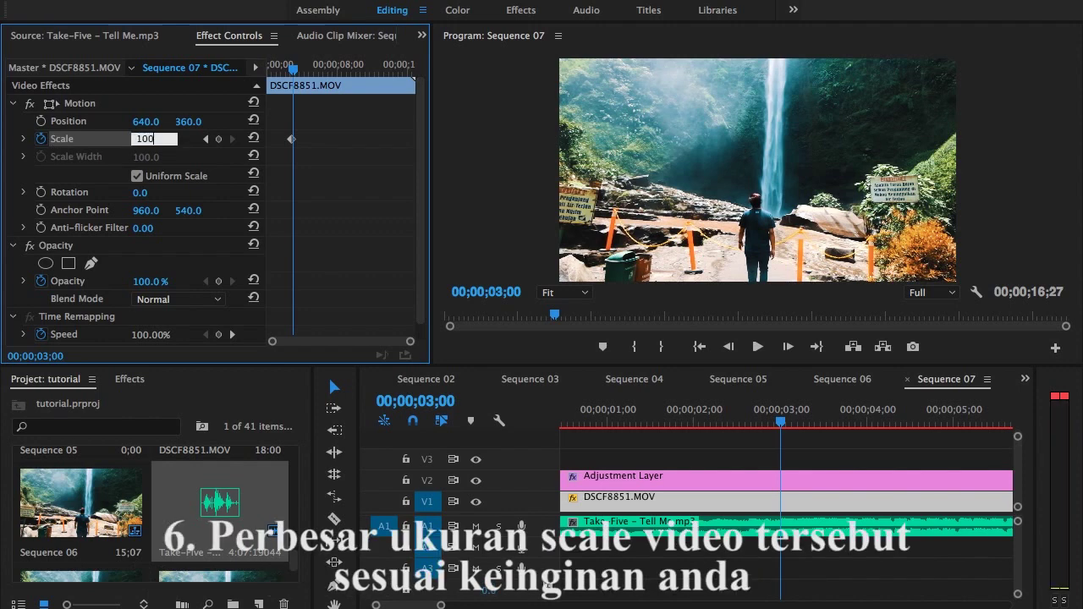
key(Return)
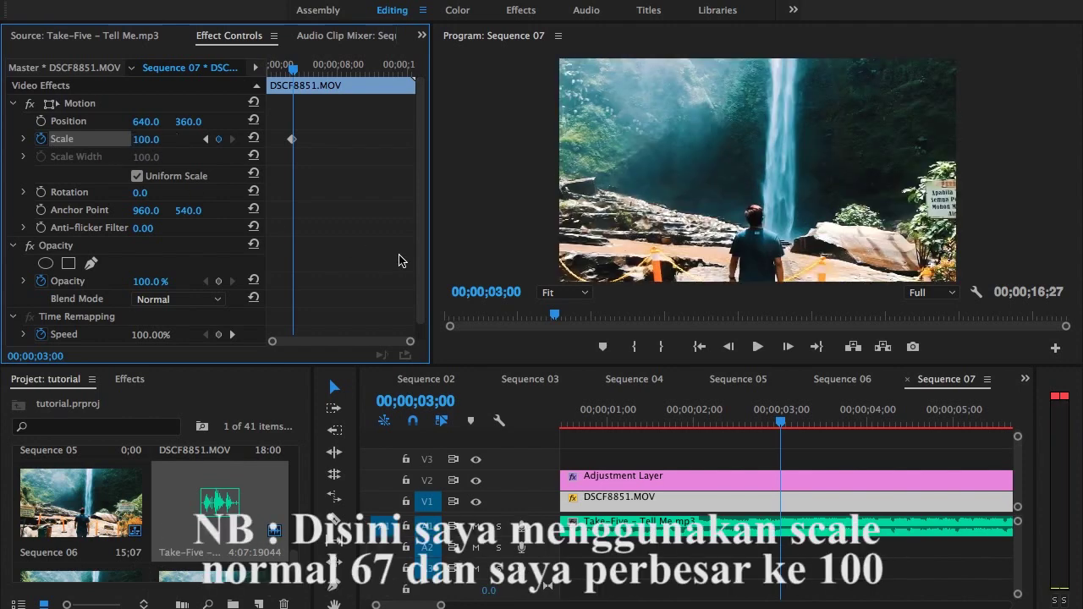
Zoom the sequence timeline and the Effect Controls keyframe area in to frame-level detail
click(441, 604)
drag(440, 604, 428, 606)
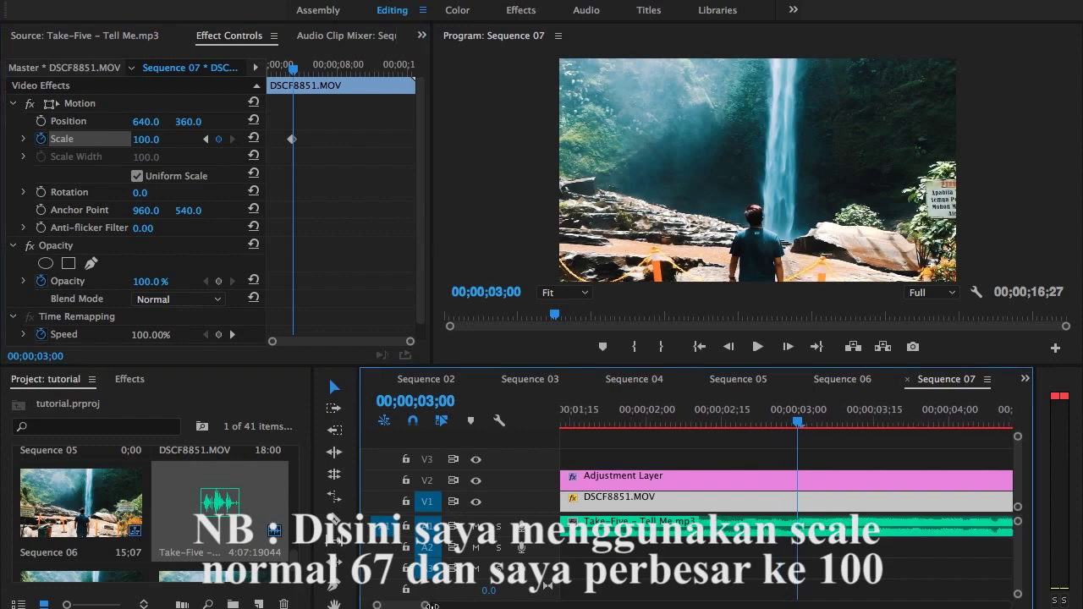
click(355, 278)
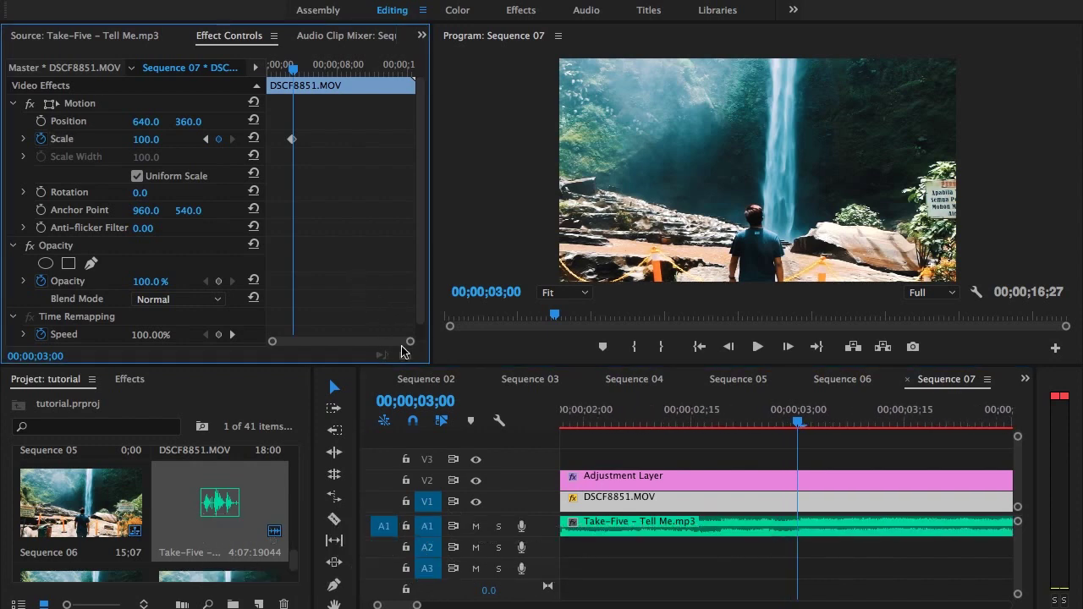
drag(409, 341, 357, 346)
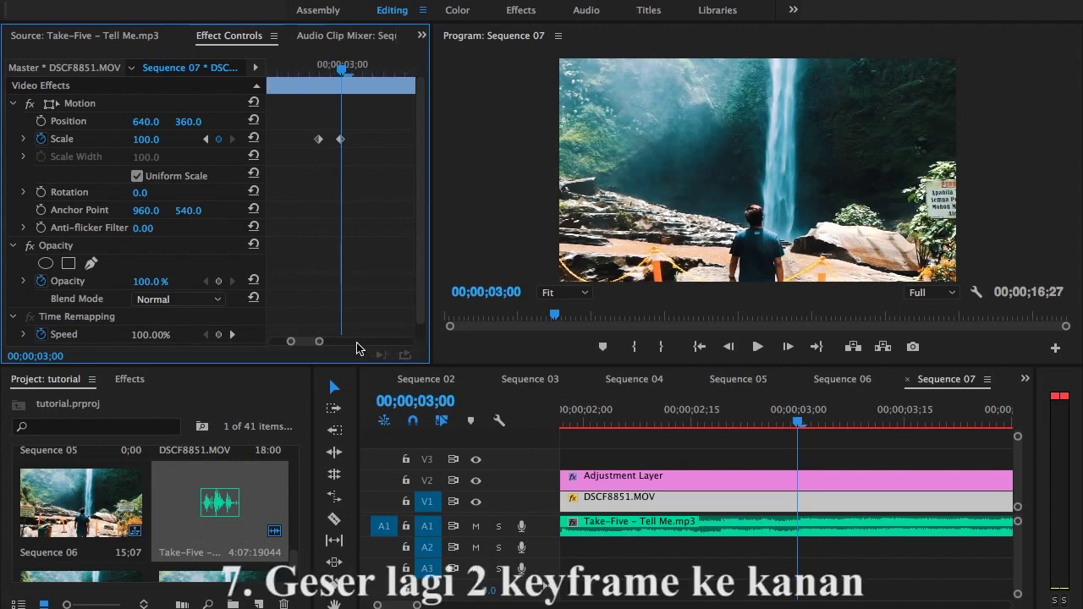
At 03;02 add a Scale keyframe back at 67, then return the playhead to 02;26
key(space)
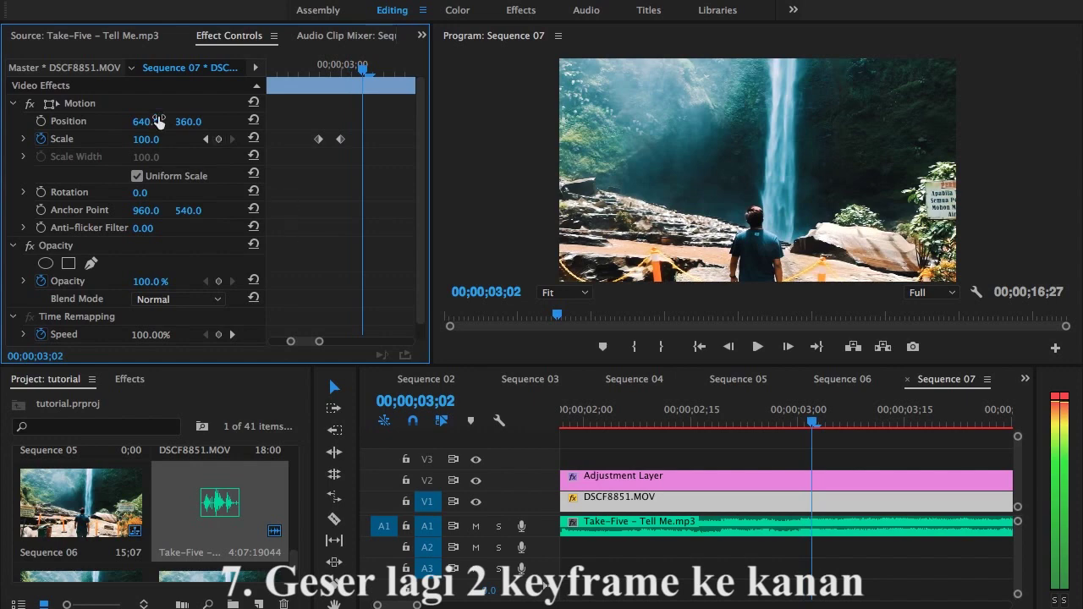
click(150, 139)
text(67)
key(Return)
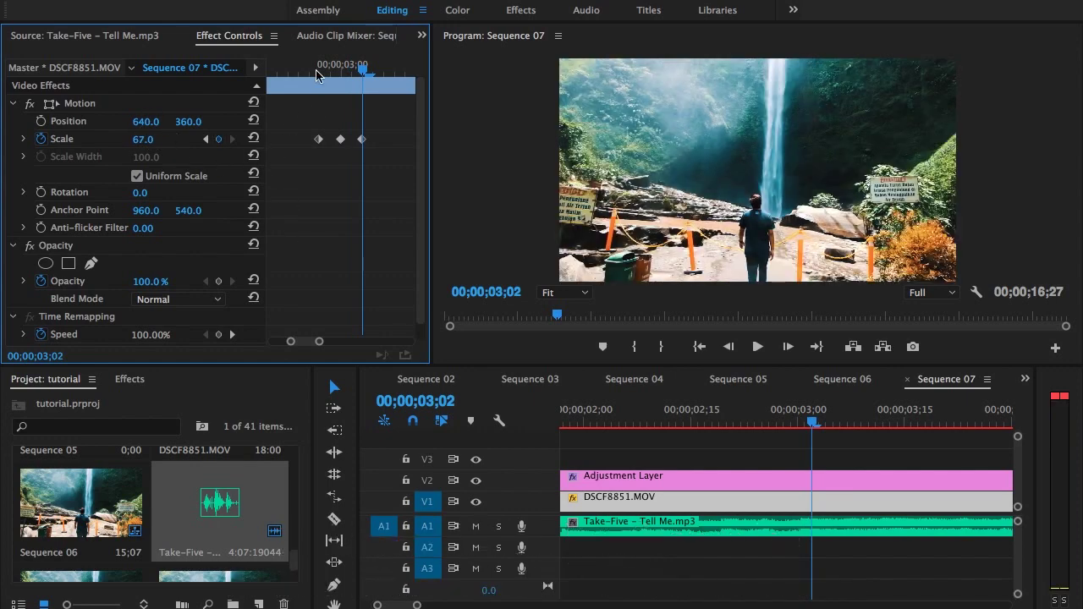
click(299, 70)
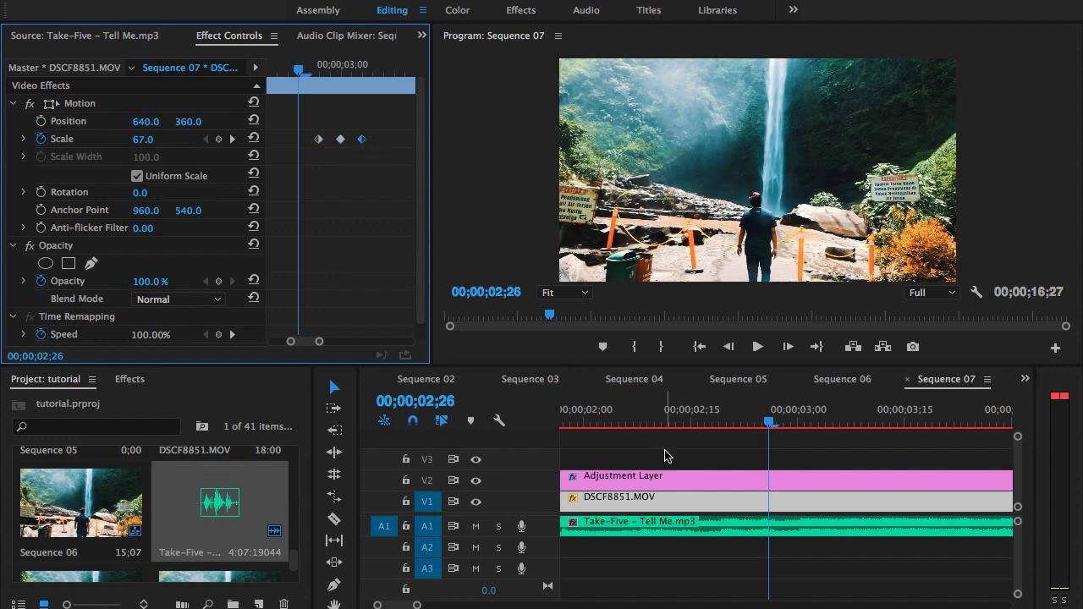
click(288, 2)
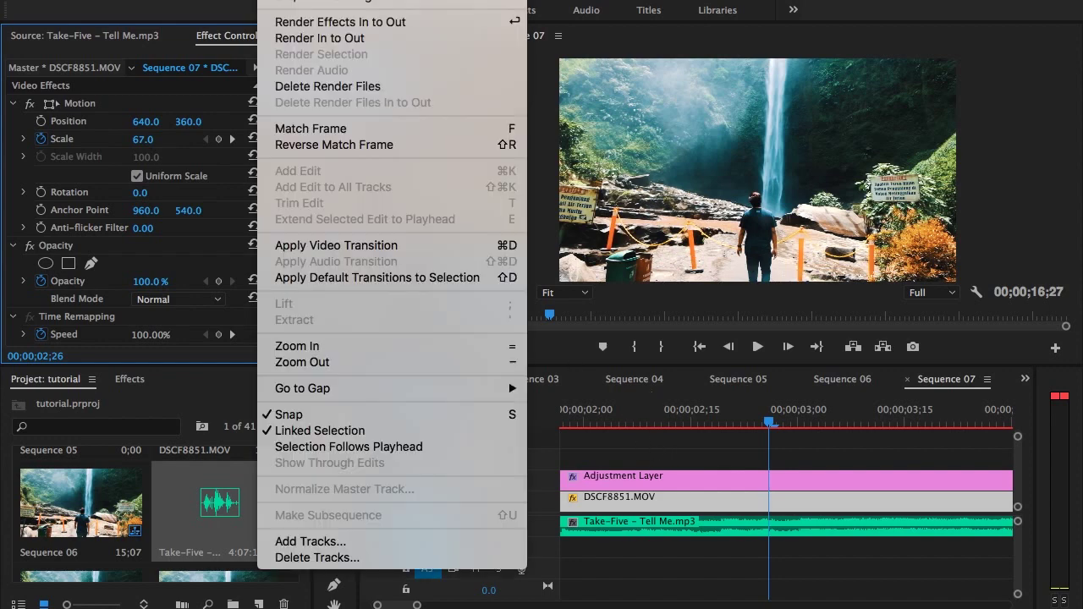
click(320, 39)
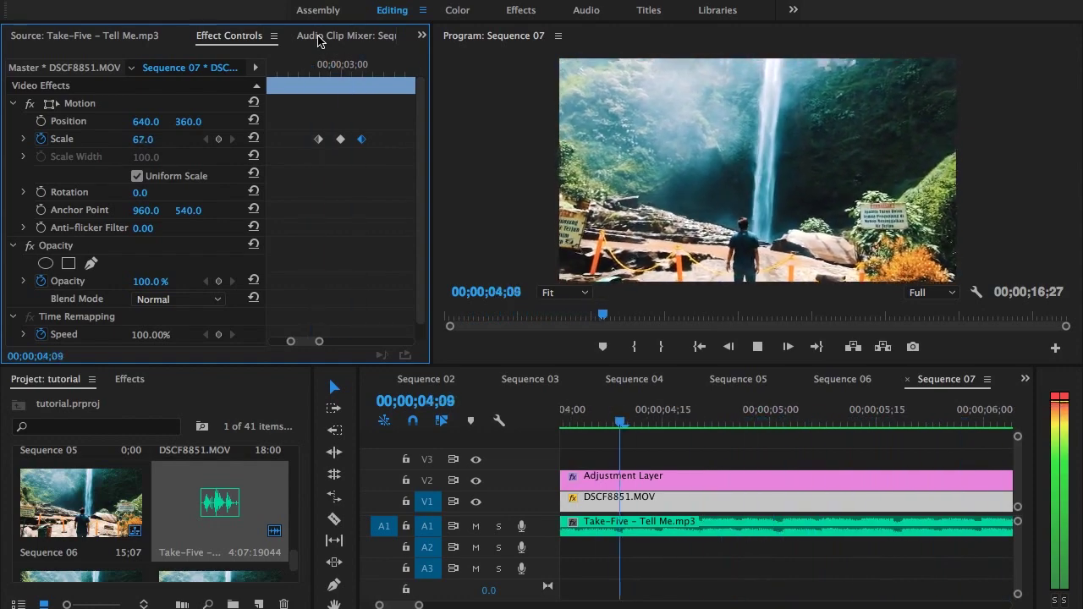
key(space)
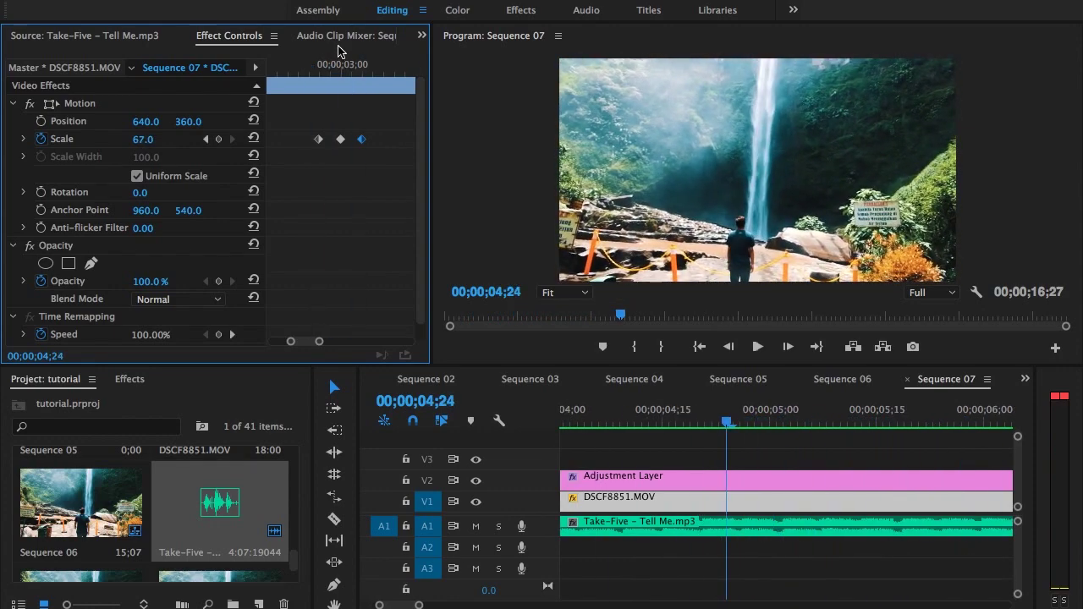
drag(419, 604, 442, 604)
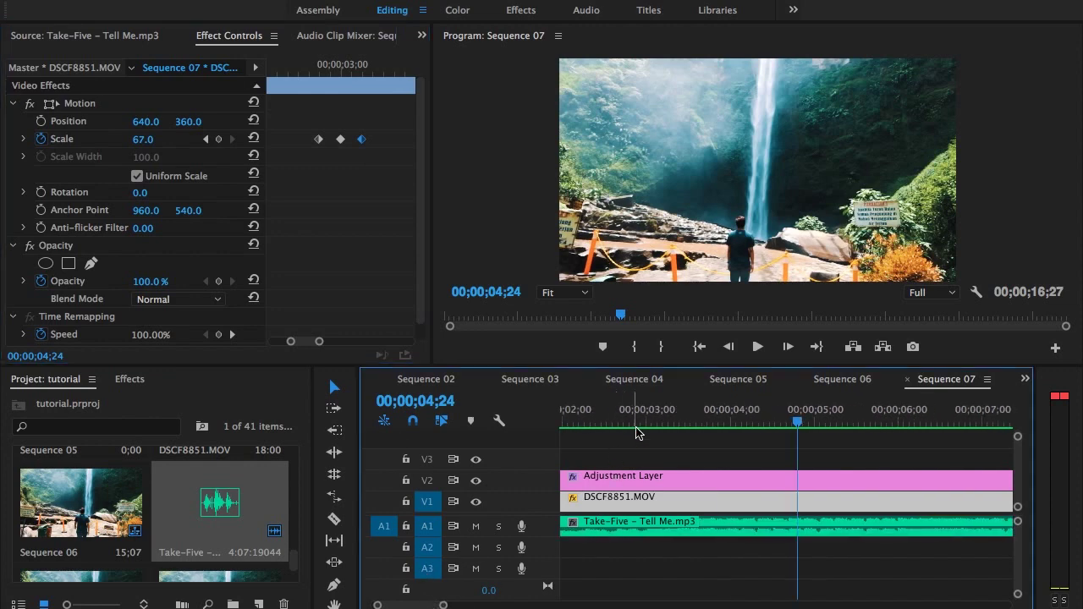
click(636, 432)
key(space)
key(space)
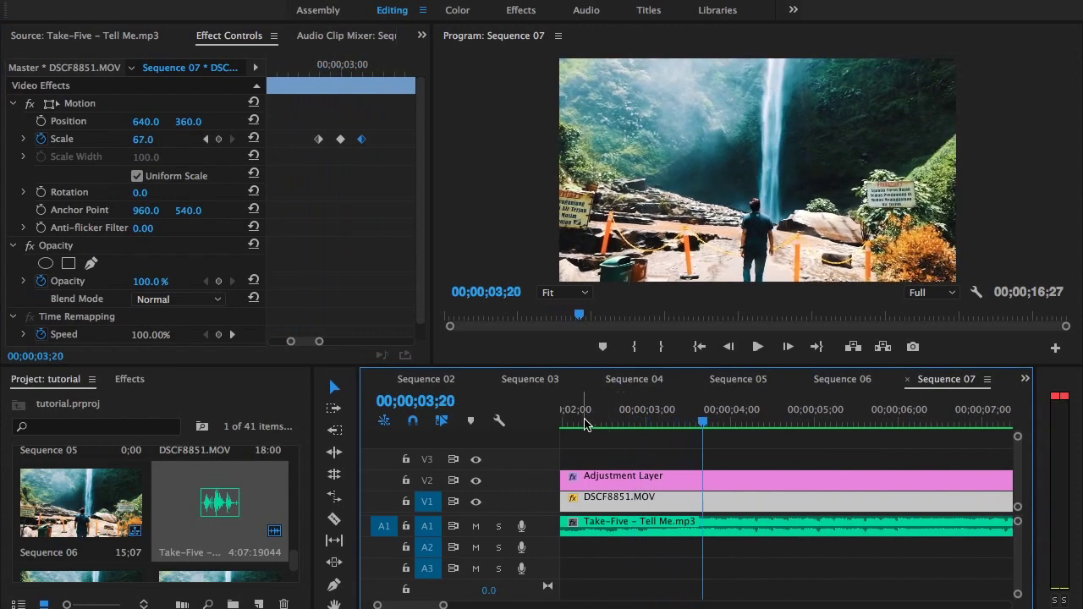
click(583, 423)
key(space)
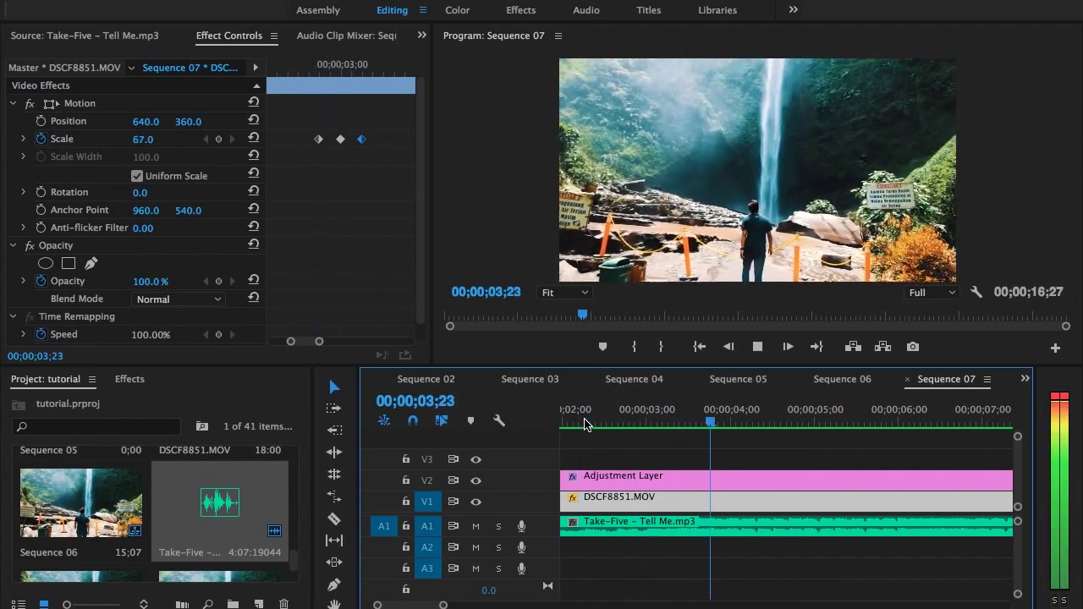
key(space)
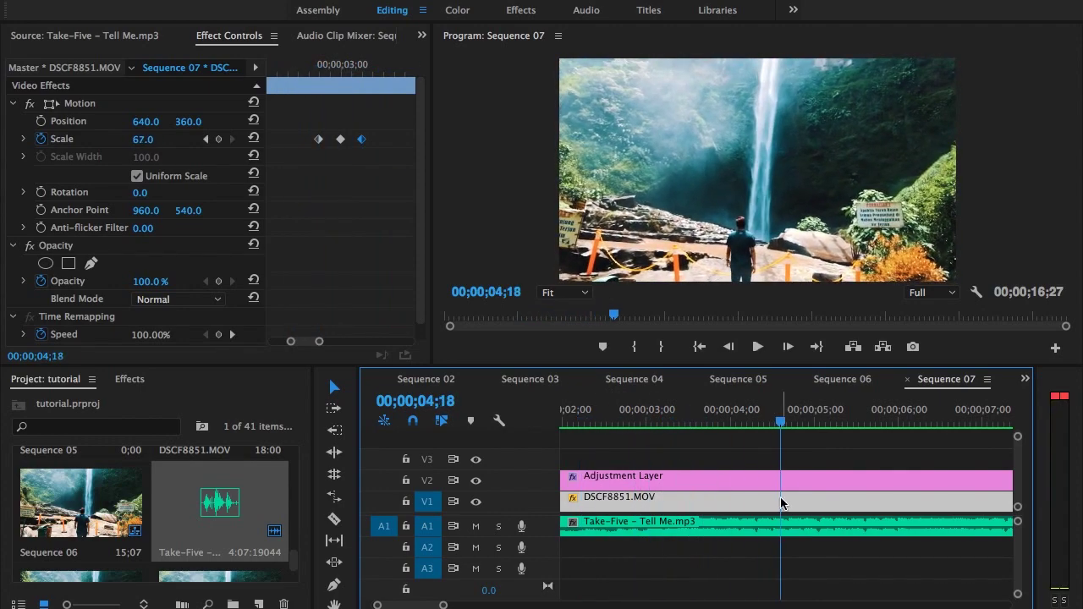
click(732, 416)
key(space)
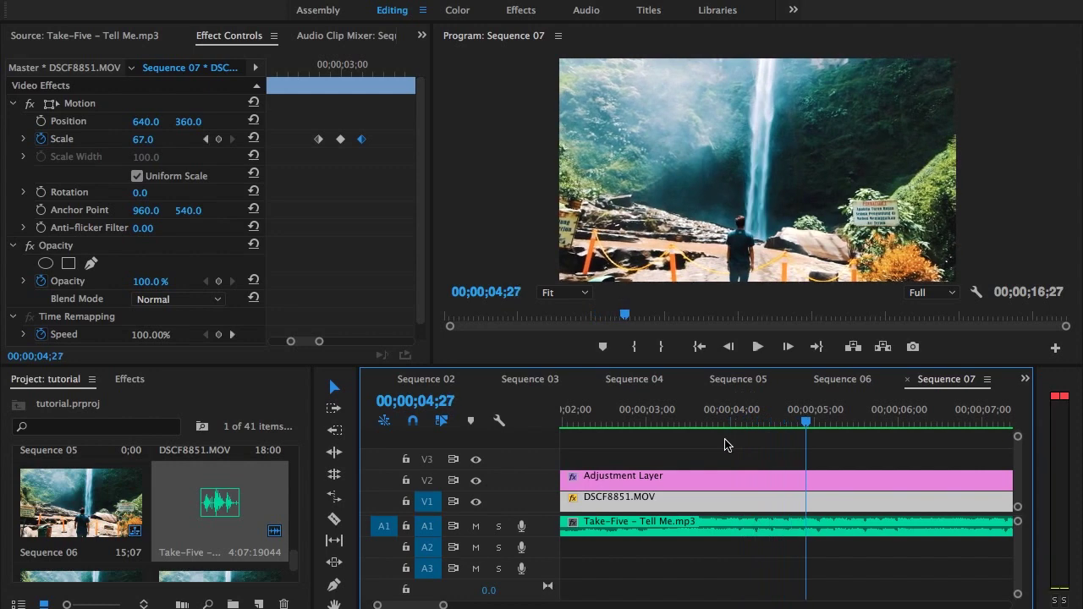
Replay the music between 04;00 and 04;17, park the playhead on the 04;13 beat, and widen the keyframe view
scroll(440, 605, up, 4)
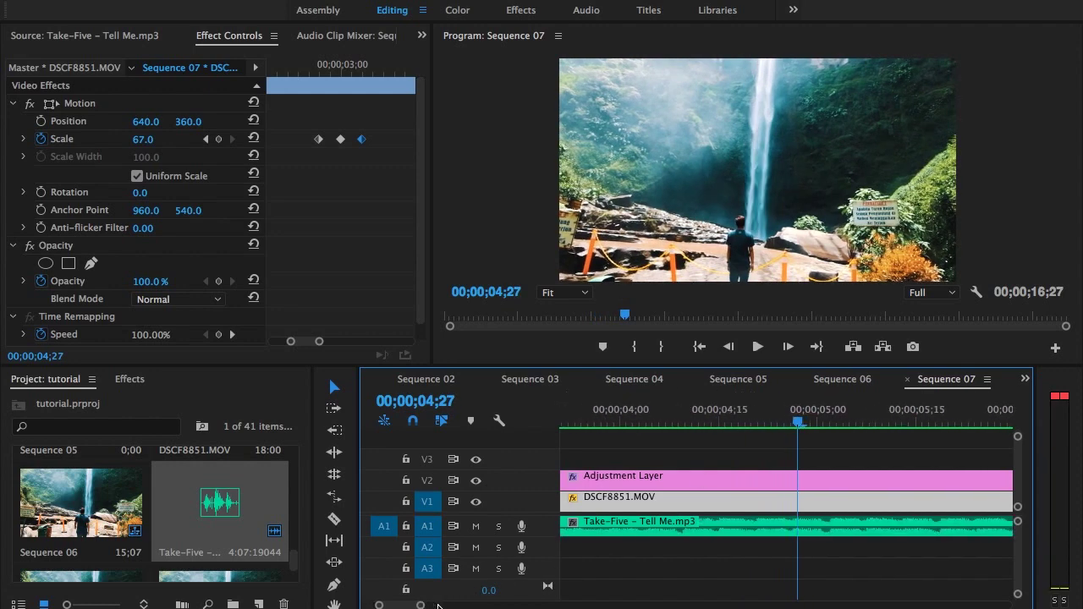
click(738, 420)
key(space)
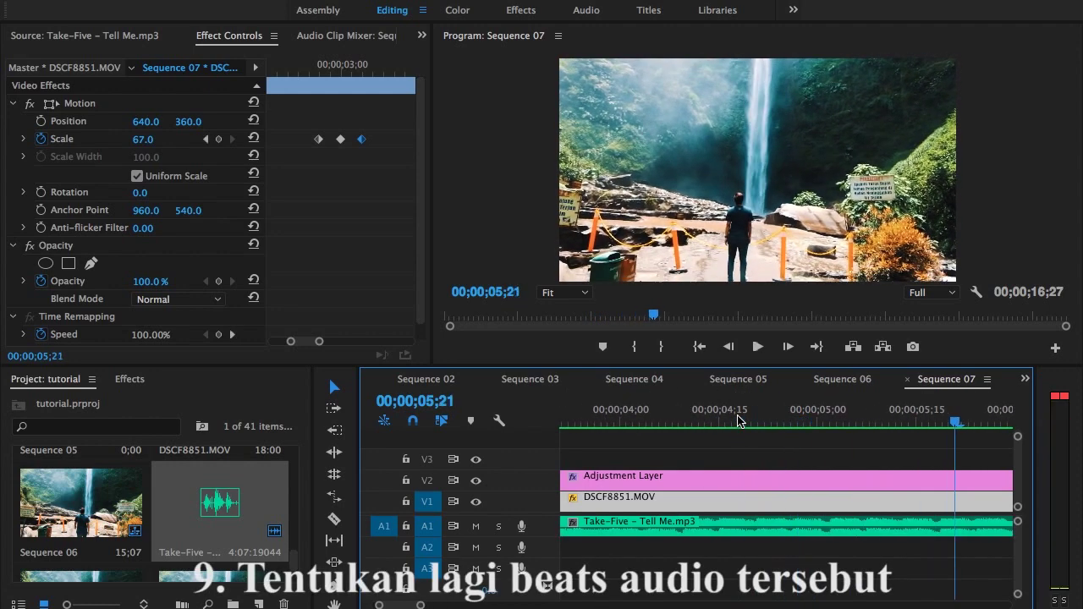
click(672, 419)
key(space)
click(633, 422)
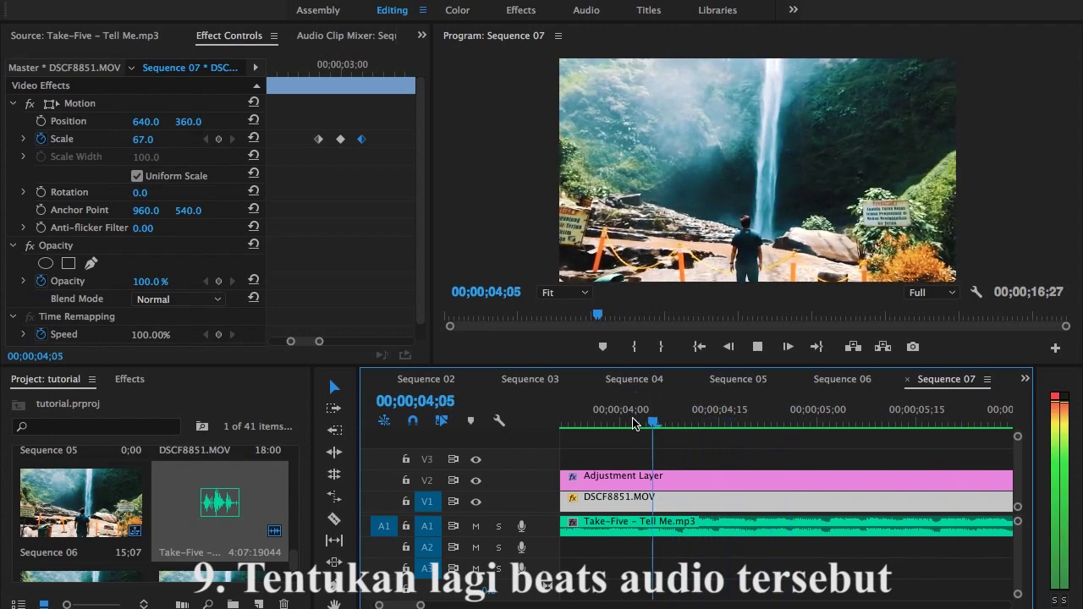
key(space)
click(682, 420)
key(space)
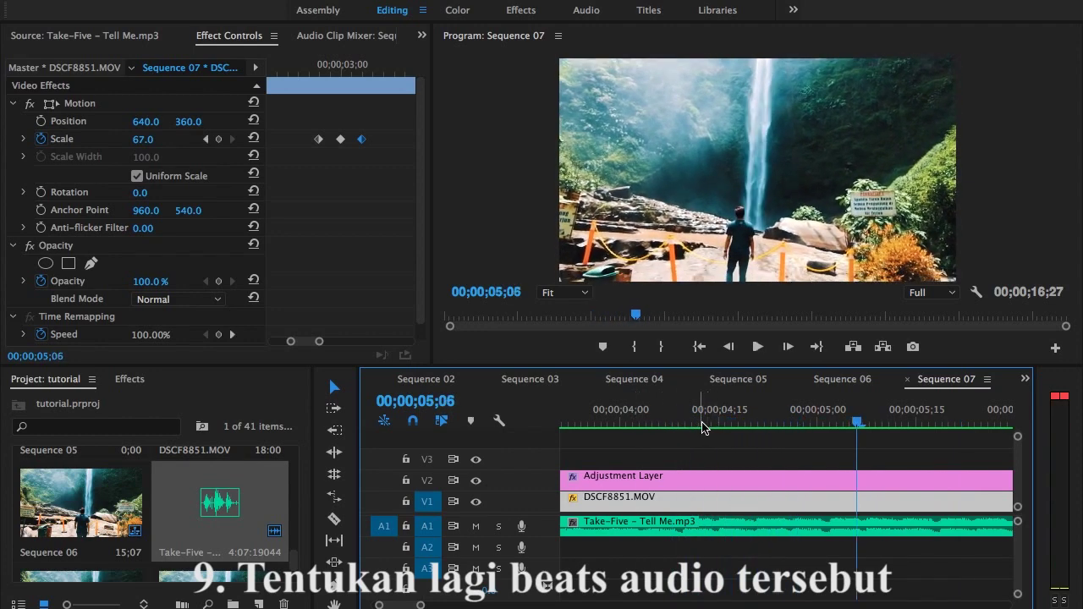
drag(701, 427, 703, 427)
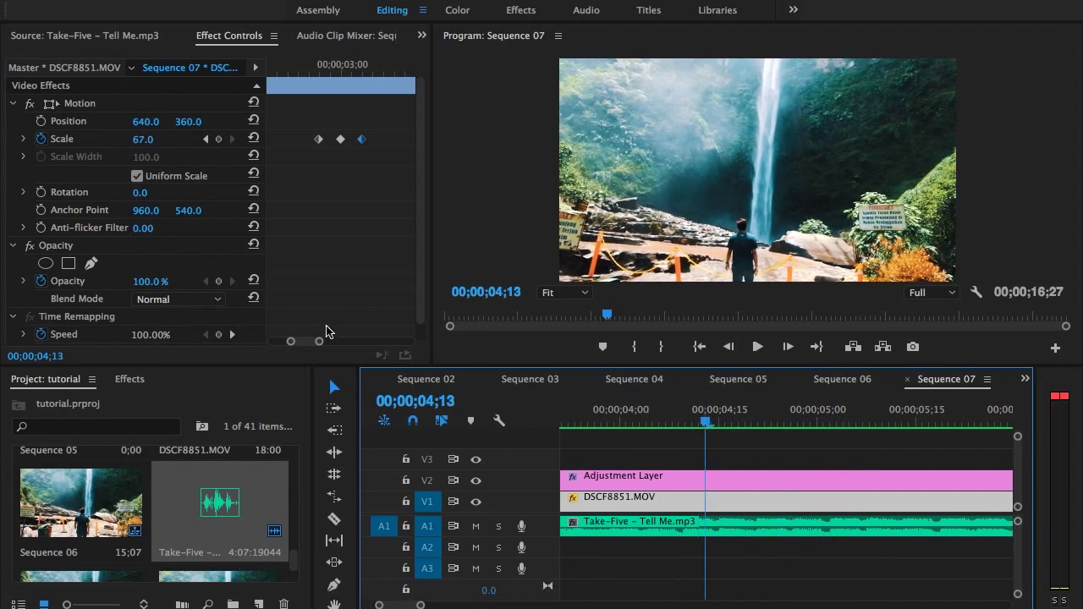
drag(316, 341, 338, 341)
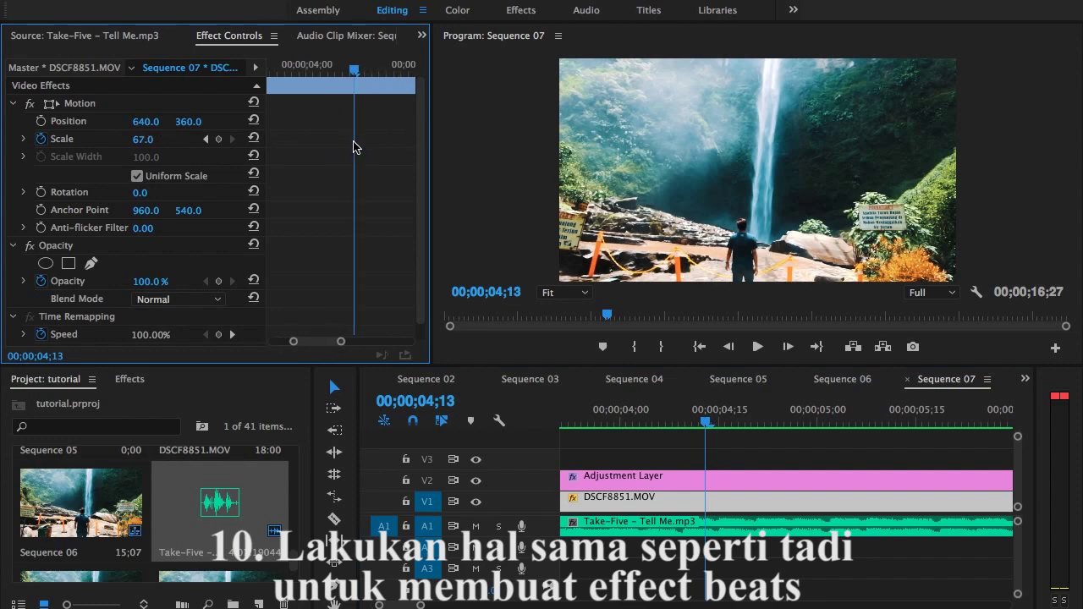
Keyframe Scale at 04;13, set it to 100 at 04;15 and back to 67 at 04;17
click(218, 139)
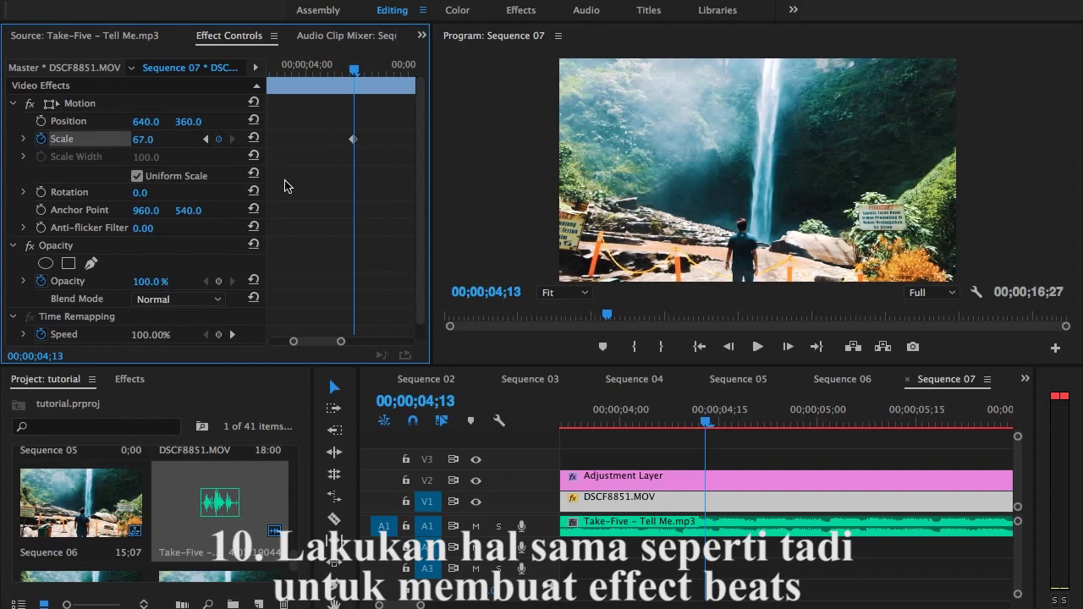
key(Right)
key(Right)
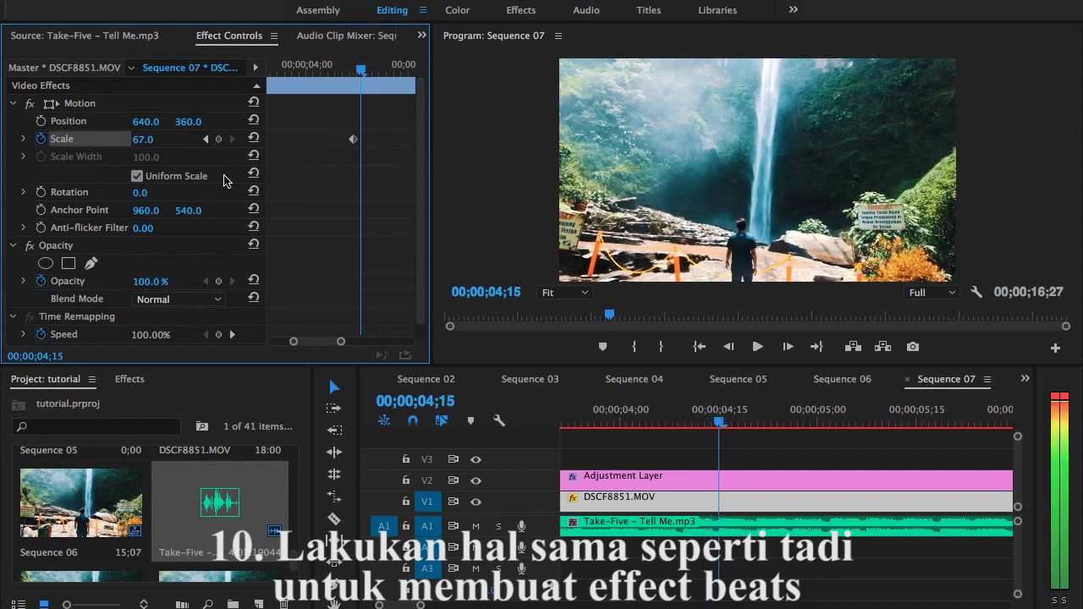
click(144, 140)
text(100)
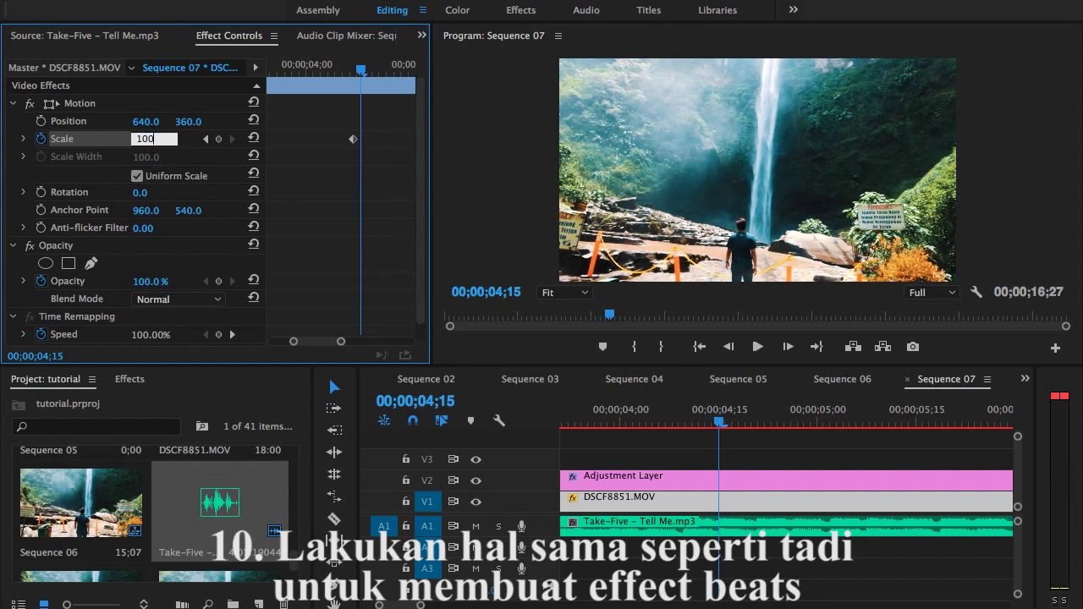
key(Return)
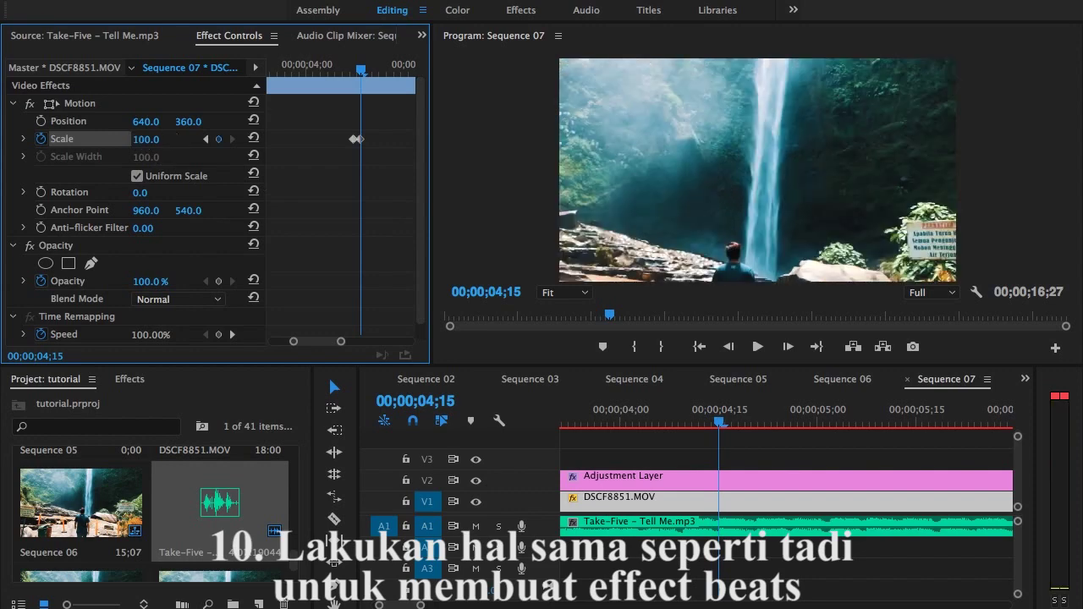
key(Right)
key(Right)
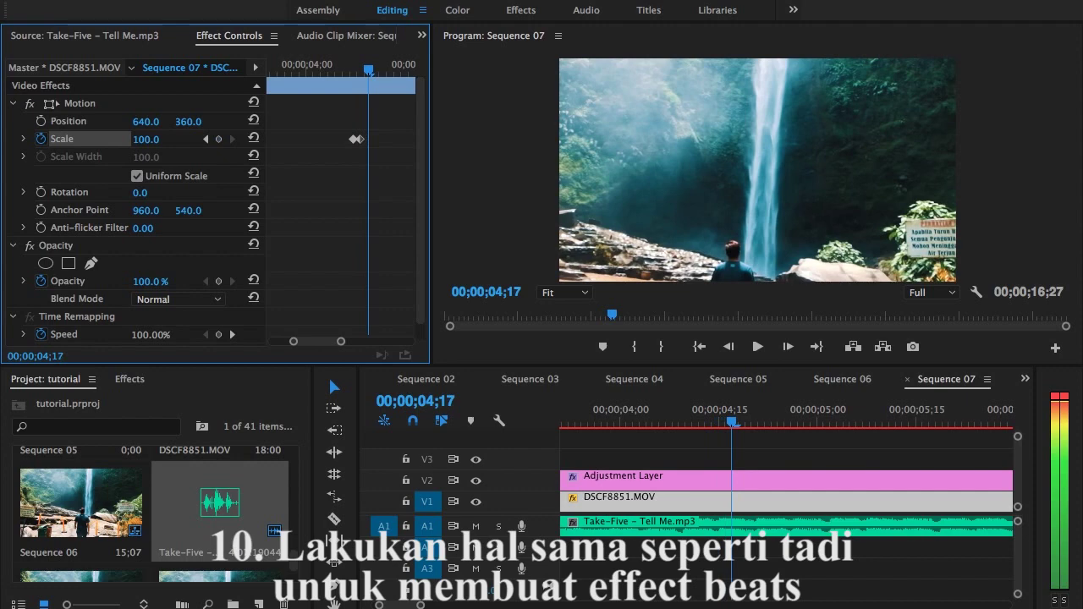
text(67)
key(Return)
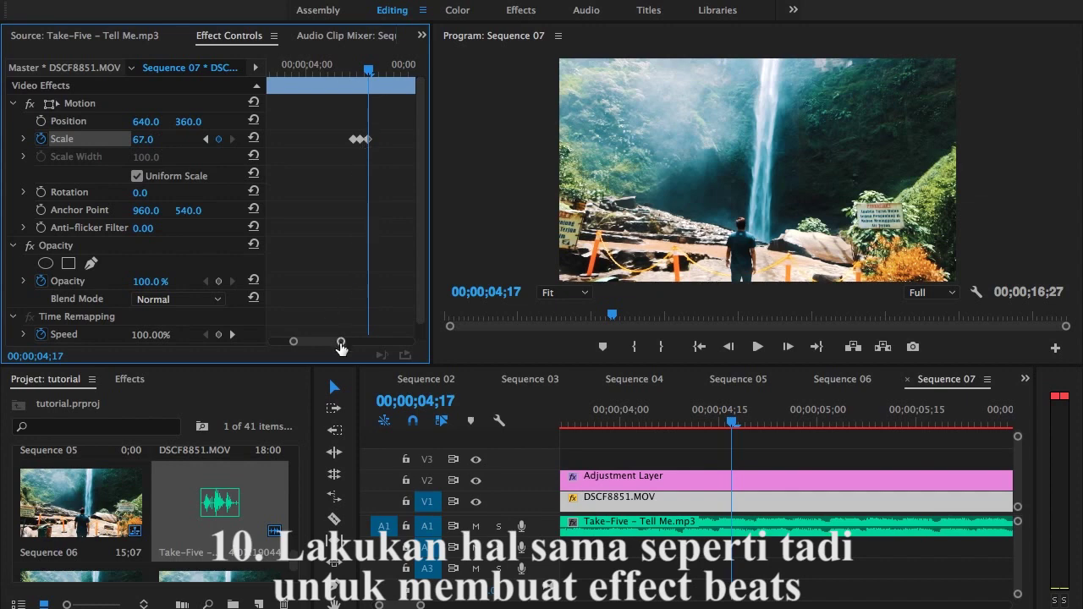
Spread out the keyframe view and scrub through the new zoom pulse to check it
drag(341, 342, 331, 342)
drag(297, 67, 365, 74)
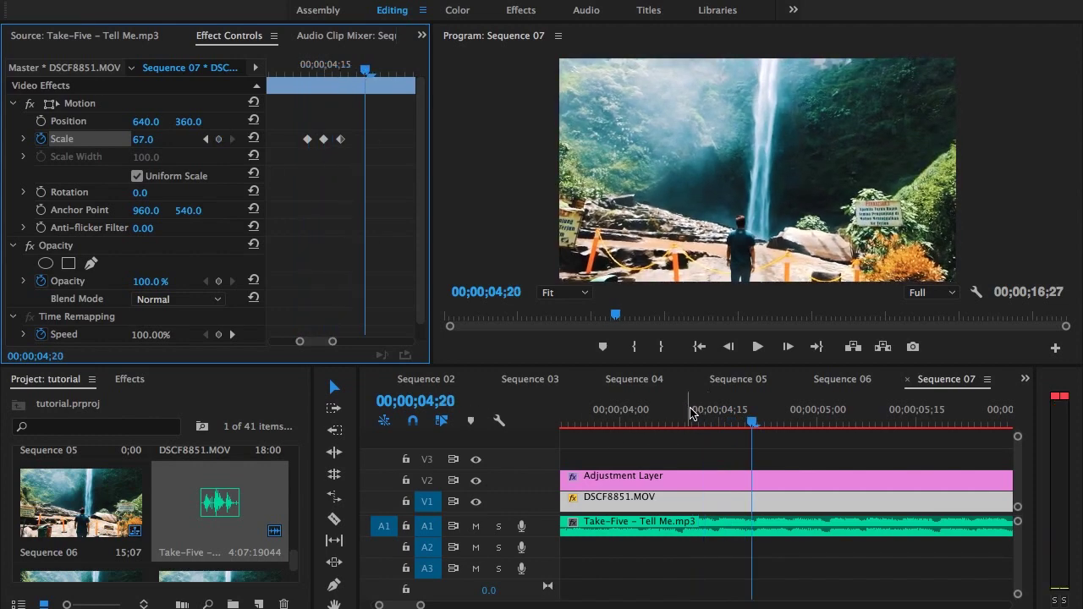
drag(690, 412, 660, 421)
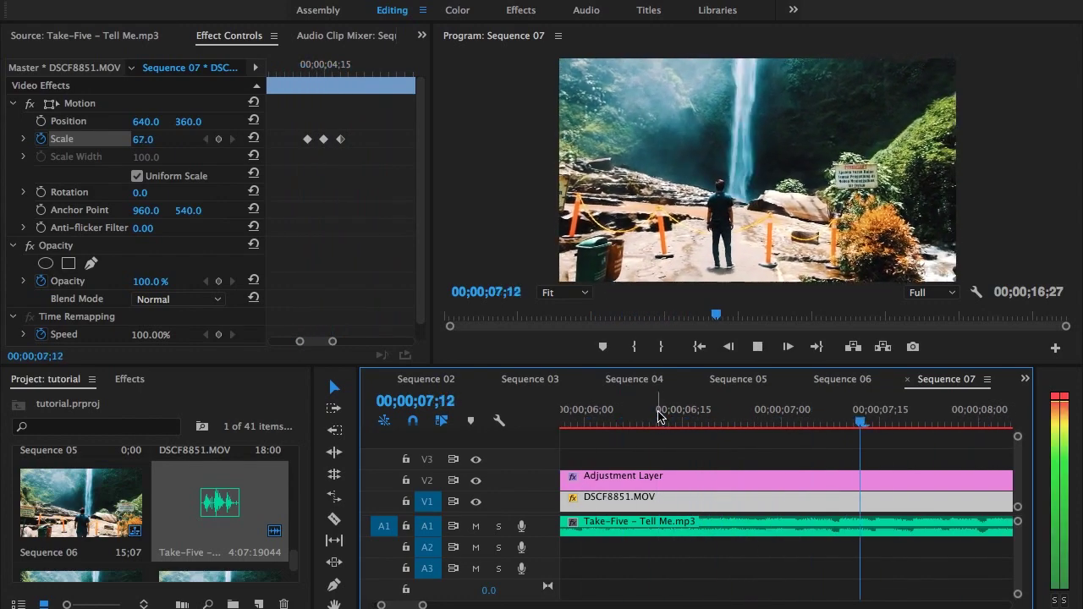
key(space)
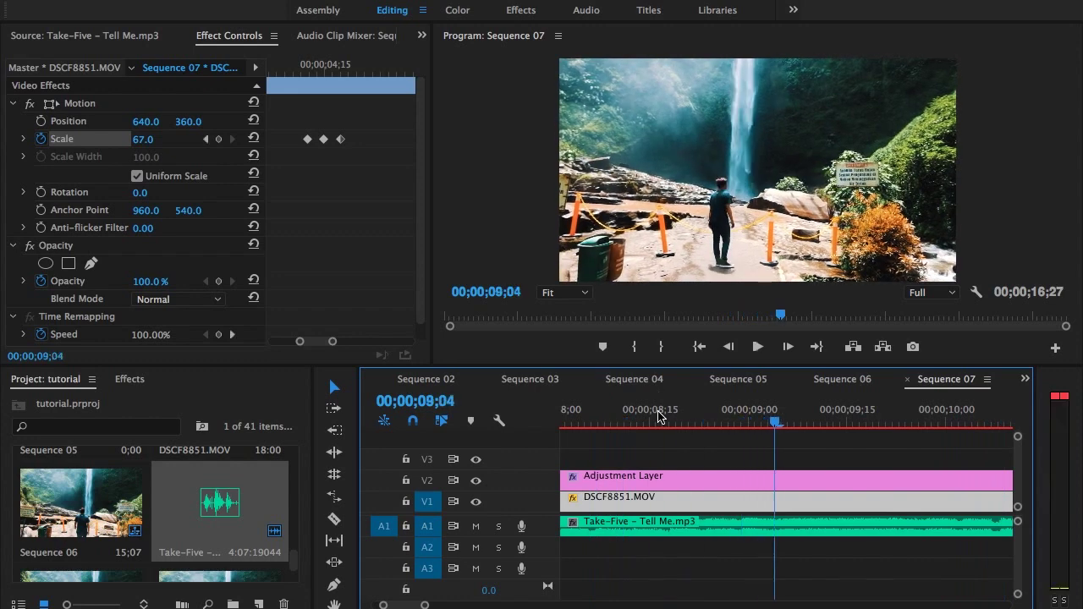
drag(427, 606, 499, 606)
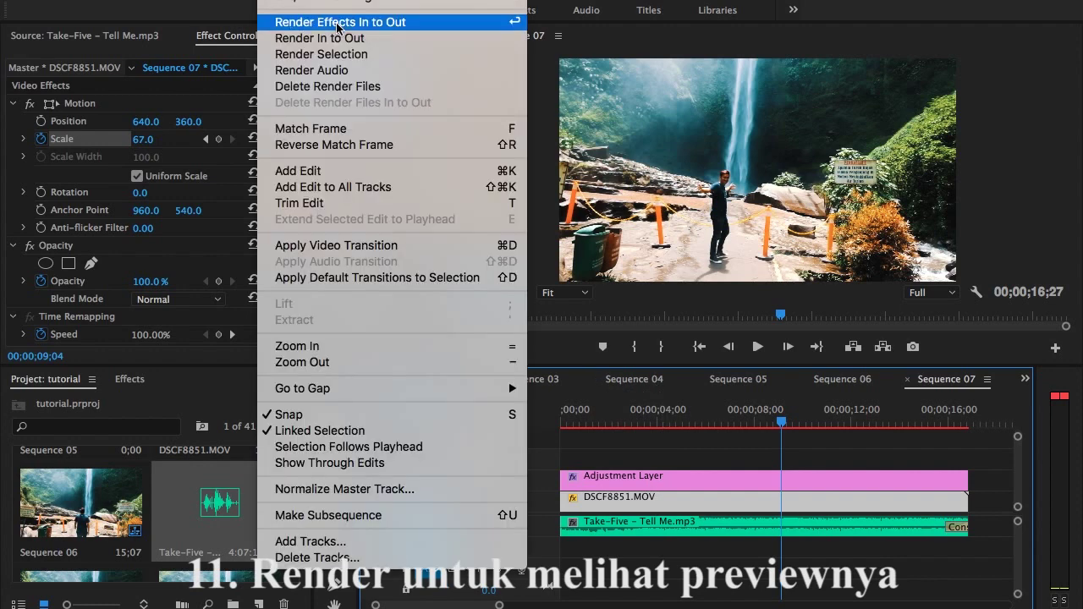
Render Sequence 07 from In to Out using the Sequence menu
click(342, 40)
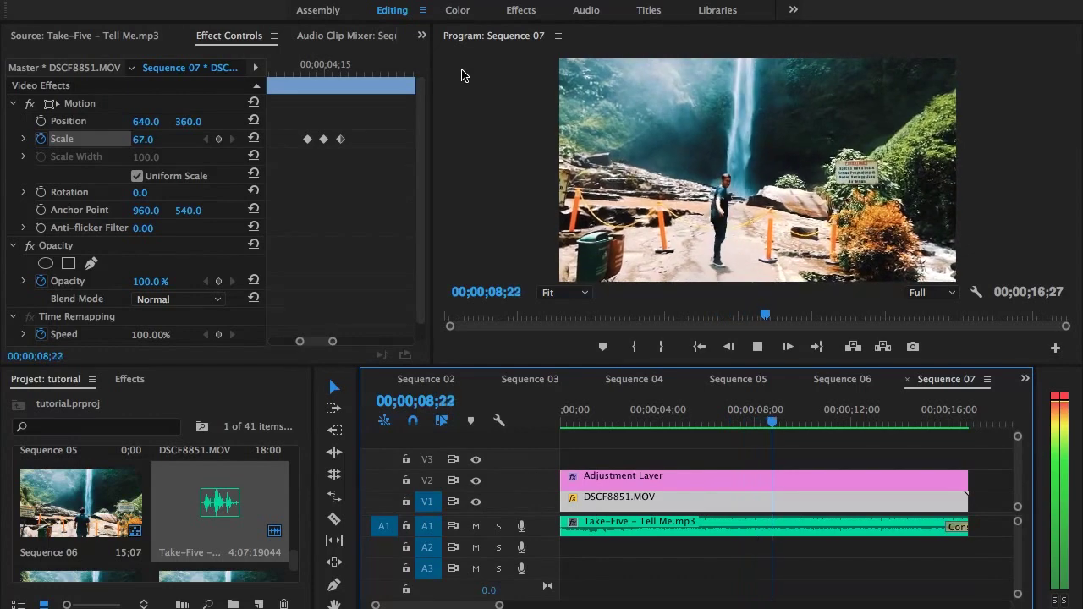
key(space)
key(space)
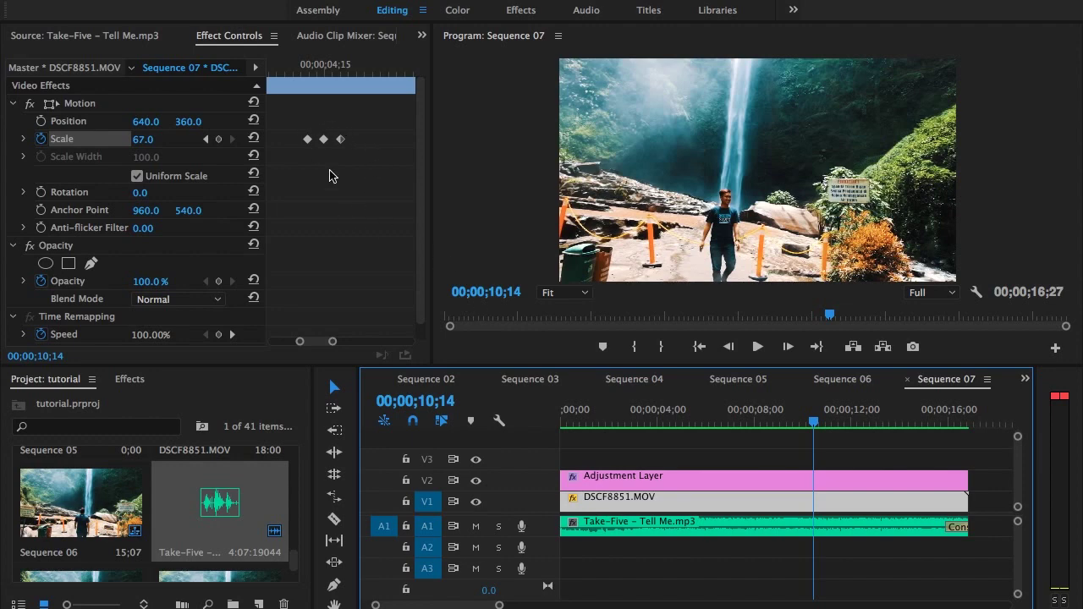
click(671, 496)
click(684, 453)
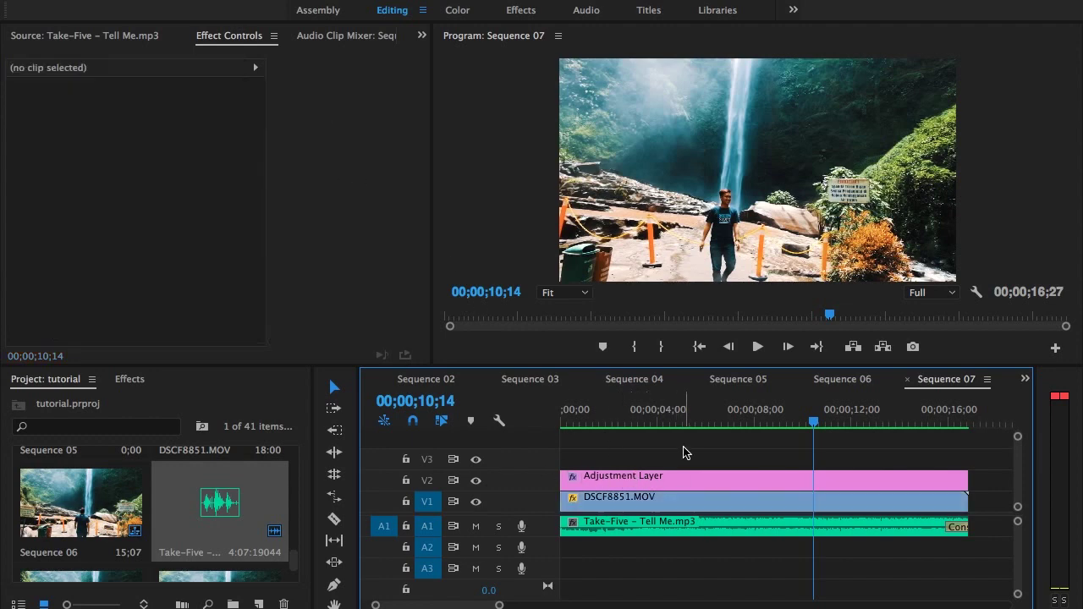
click(707, 500)
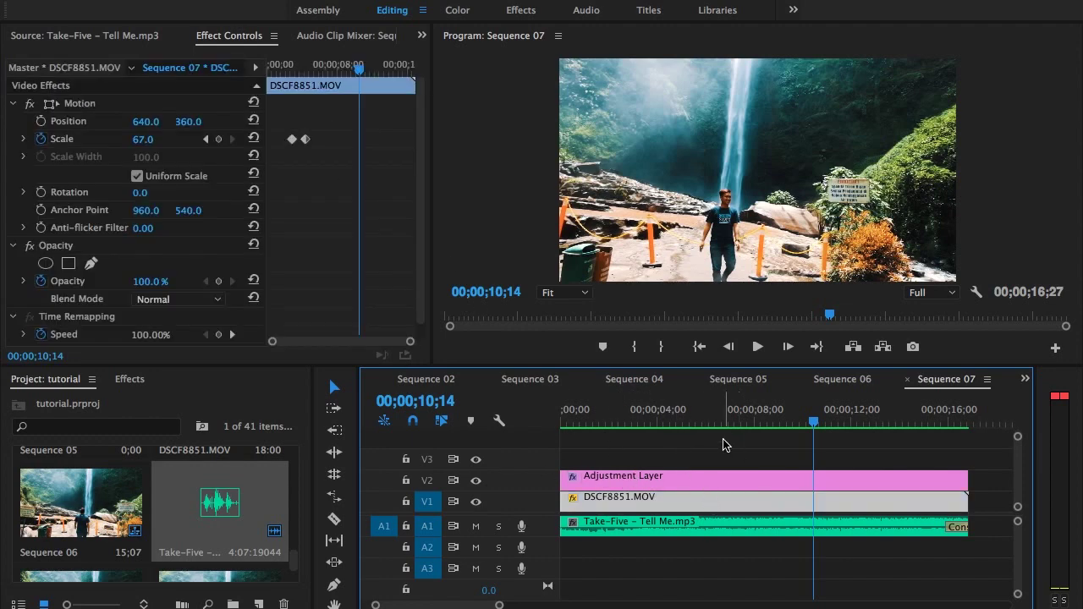